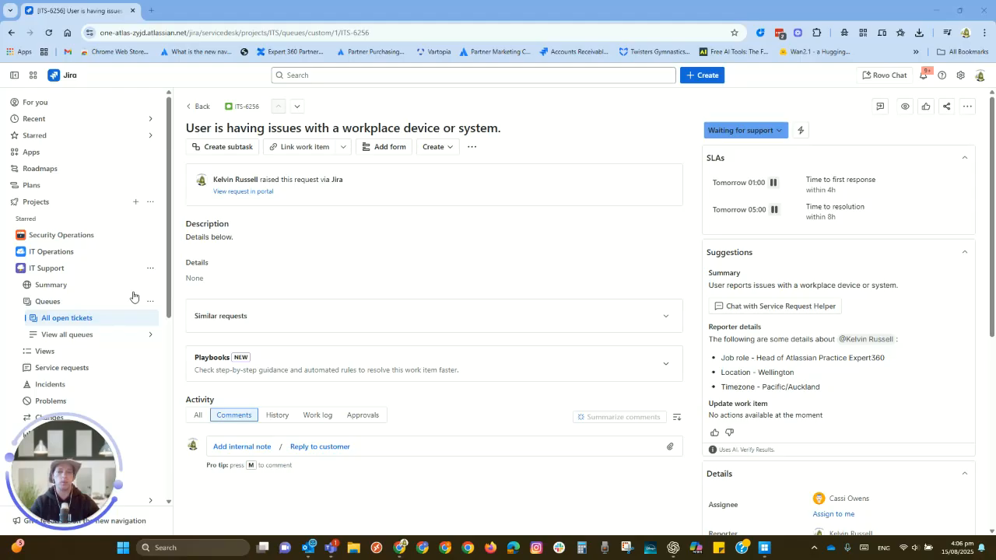
Expand the ticket's Playbook Example and mark its Completeness Check step as done.
left_click(665, 367)
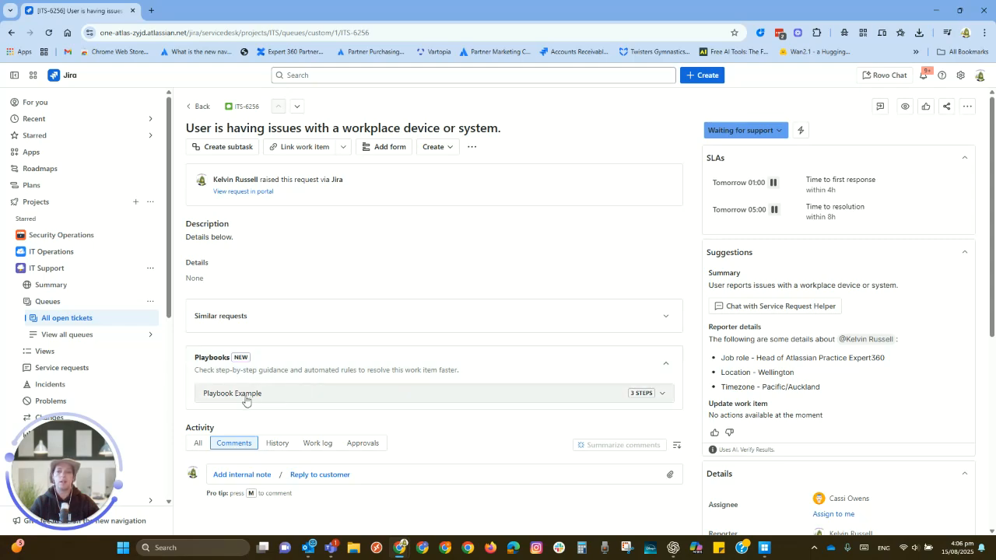
left_click(662, 395)
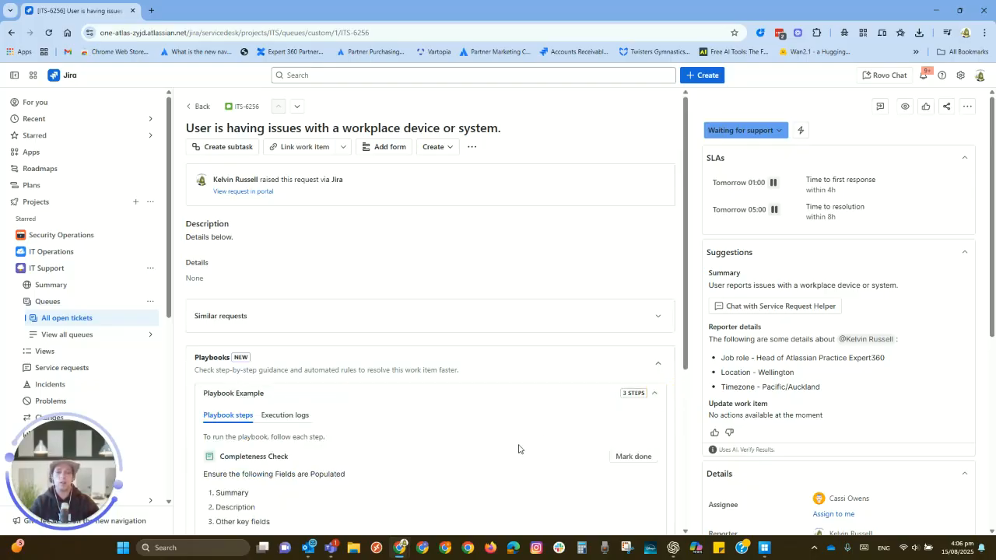
scroll(517, 433, "down", 2)
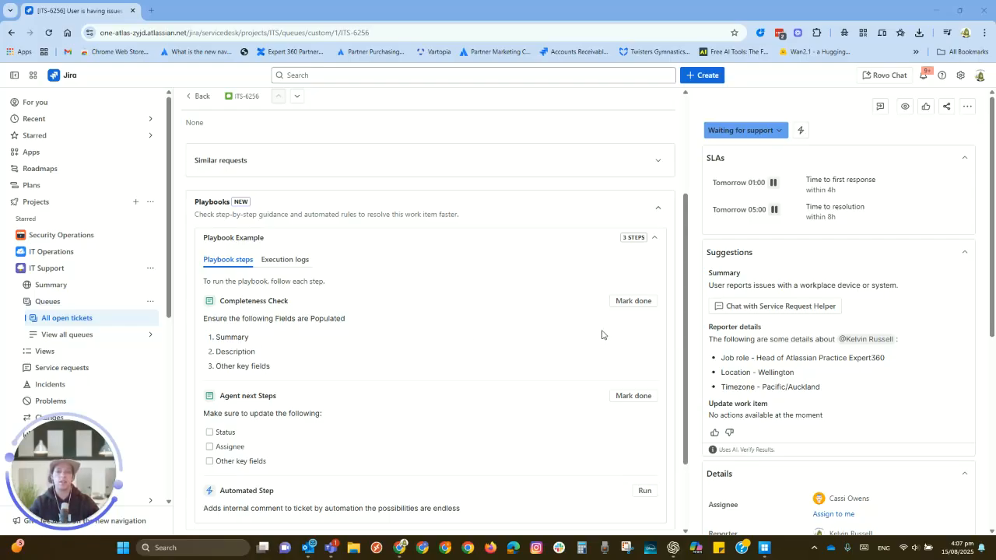
left_click(637, 302)
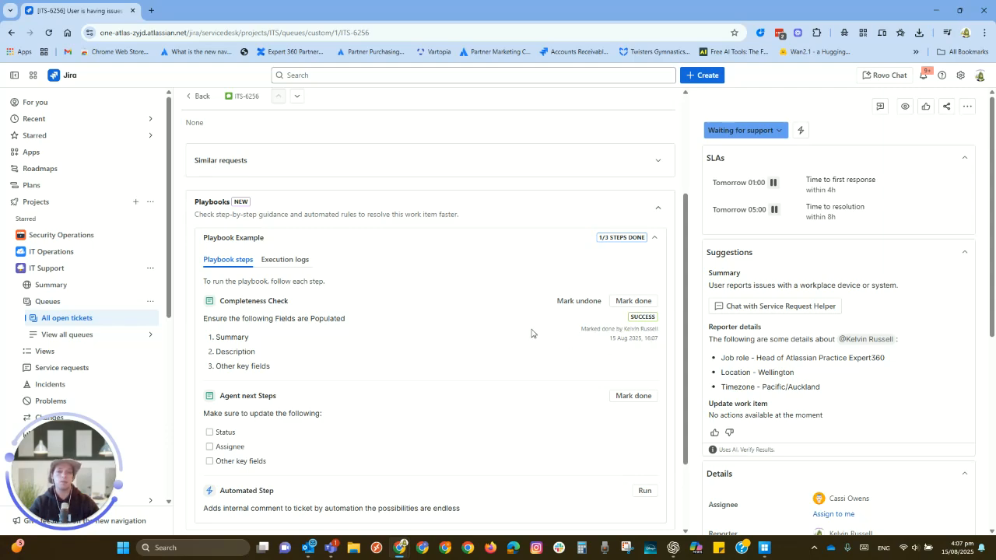
Check off Status, Assignee and Other key fields under Agent next Steps and mark that playbook step as done.
scroll(531, 332, "down", 2)
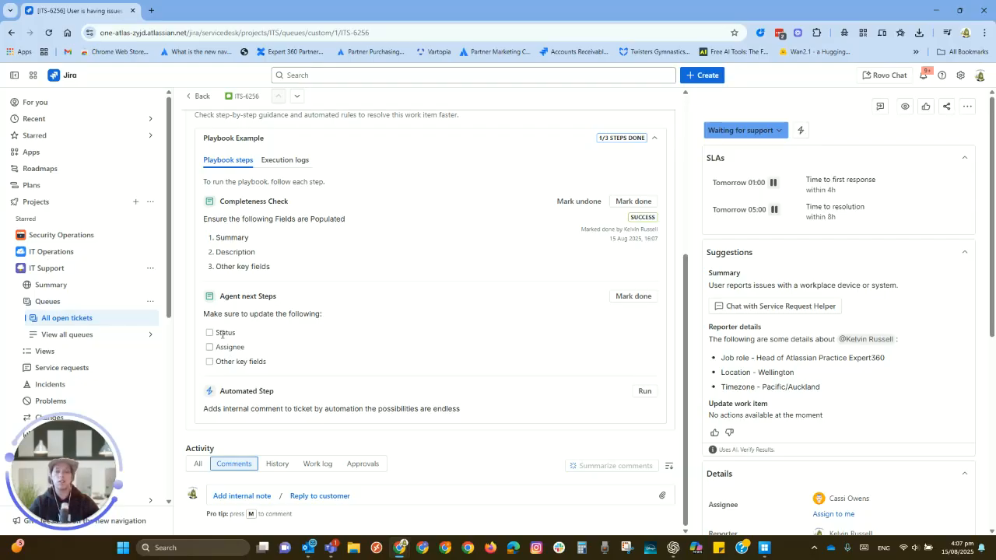
left_click(209, 333)
left_click(209, 347)
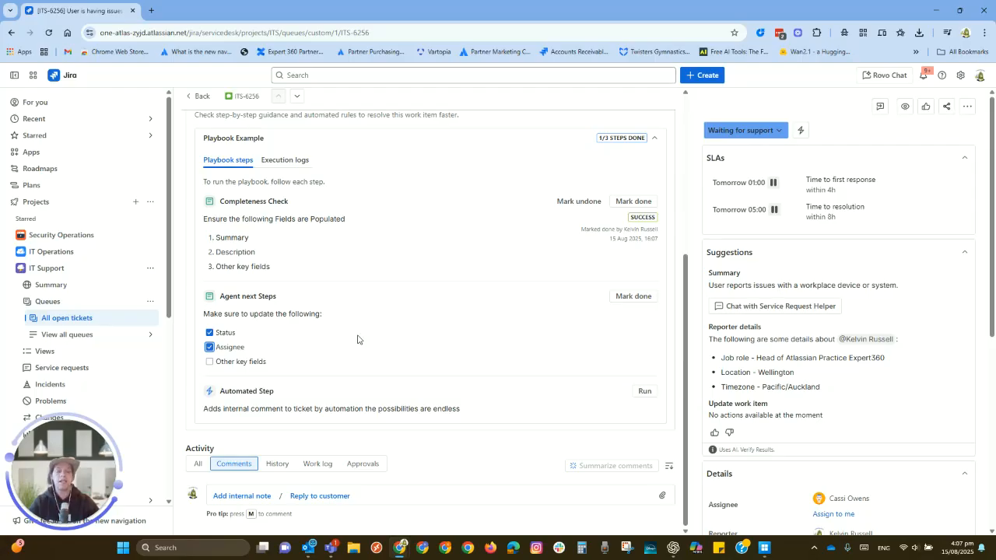
left_click(209, 361)
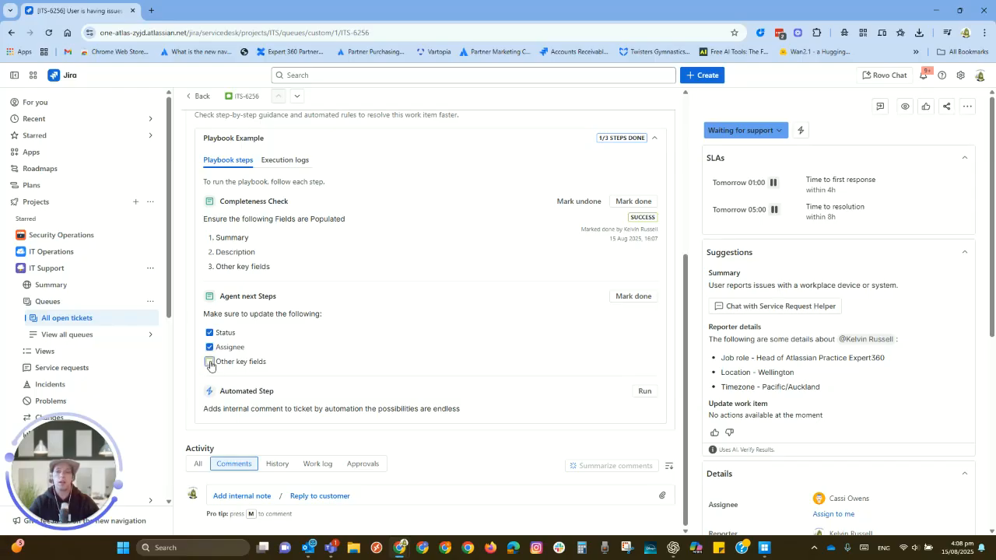
left_click(633, 295)
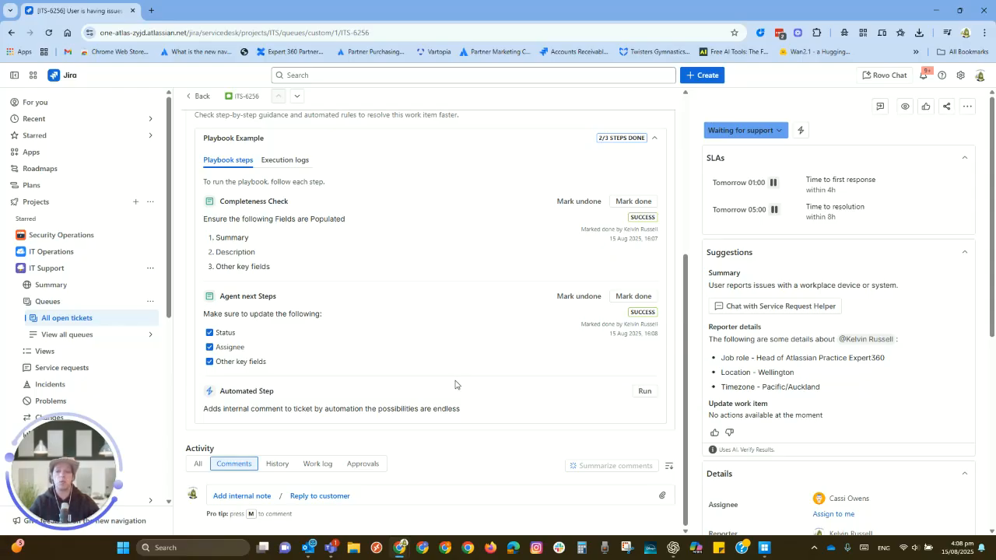
Run the playbook's Automated Step, reload the ticket and expand Playbook Example again.
left_click(644, 390)
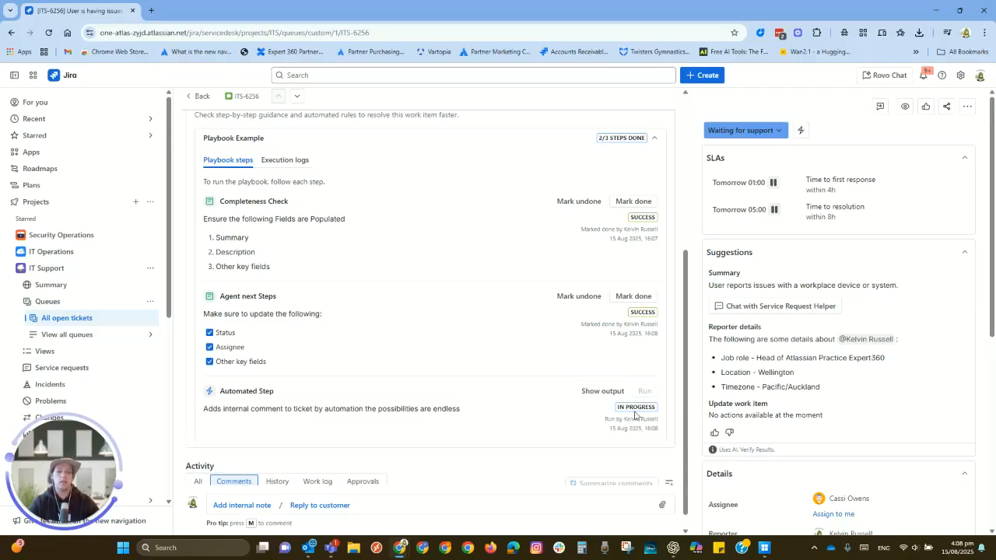
key("F5")
left_click(651, 322)
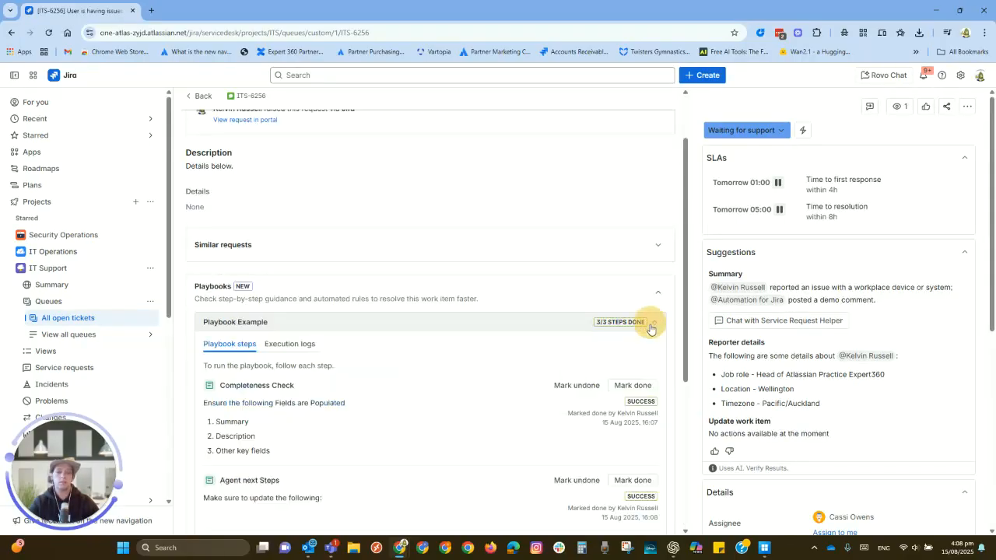
Review the playbook step statuses and the ticket's comments, and view the playbook's execution logs.
scroll(586, 379, "down", 2)
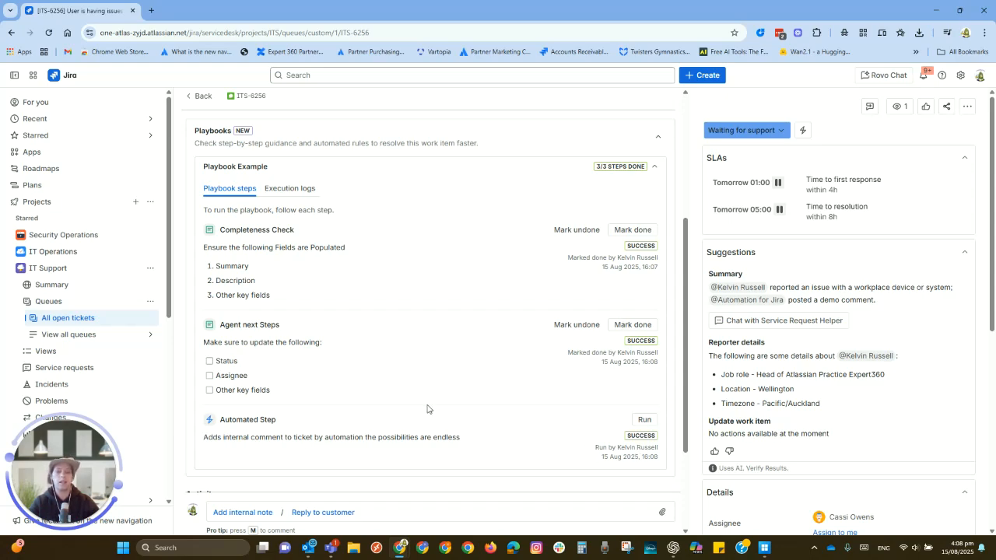
scroll(440, 397, "down", 2)
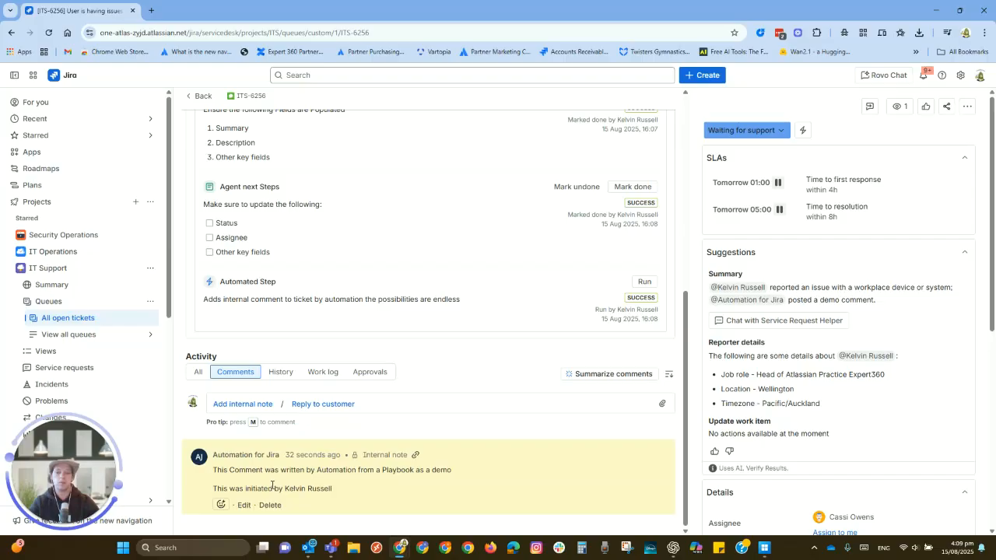
scroll(458, 389, "up", 2)
scroll(459, 389, "up", 2)
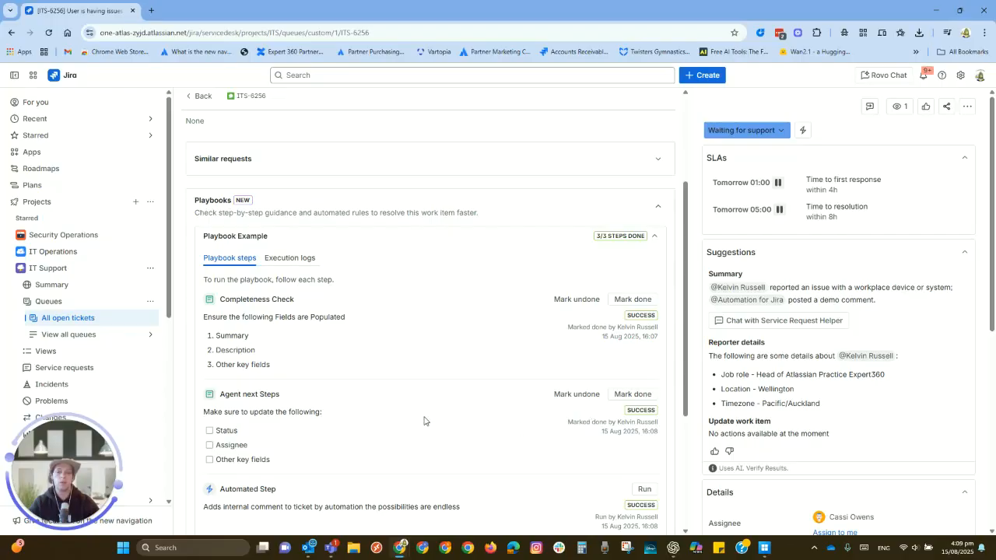
left_click(289, 257)
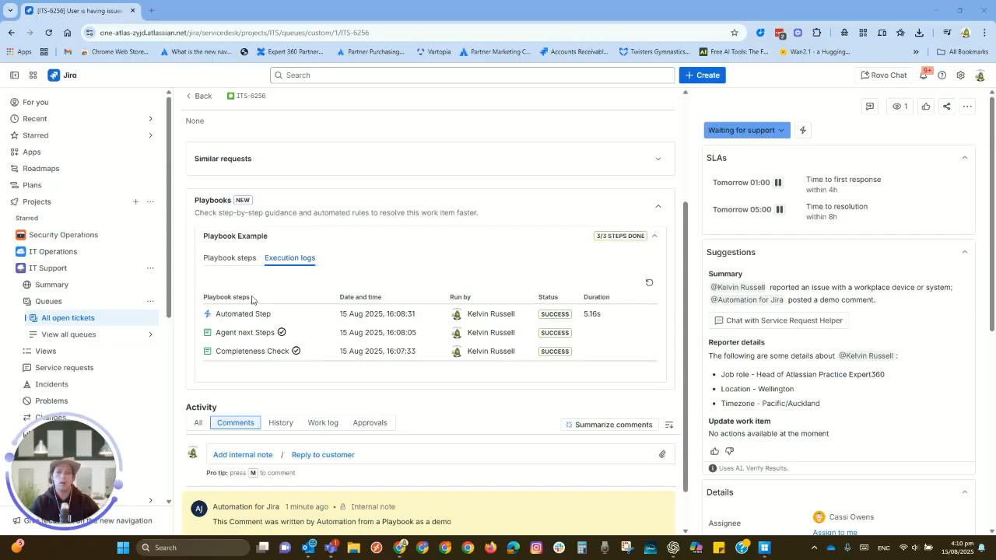
Open the Playbooks page in the IT Support project's settings.
left_click(150, 268)
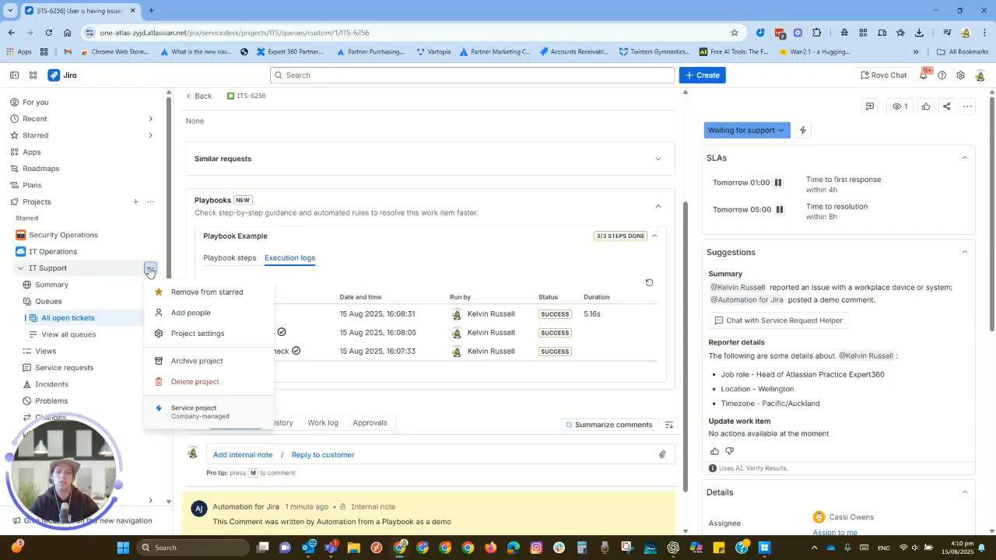
left_click(195, 334)
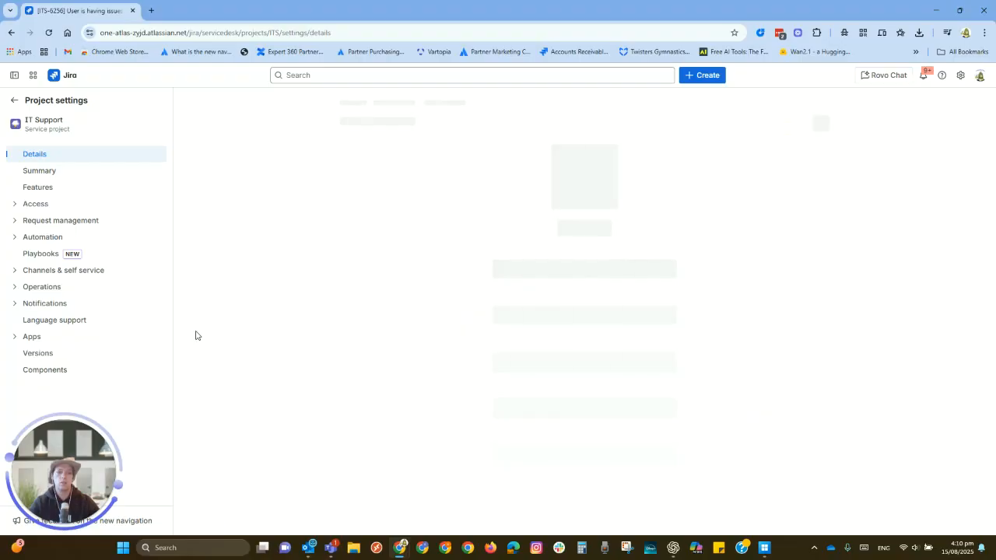
left_click(59, 253)
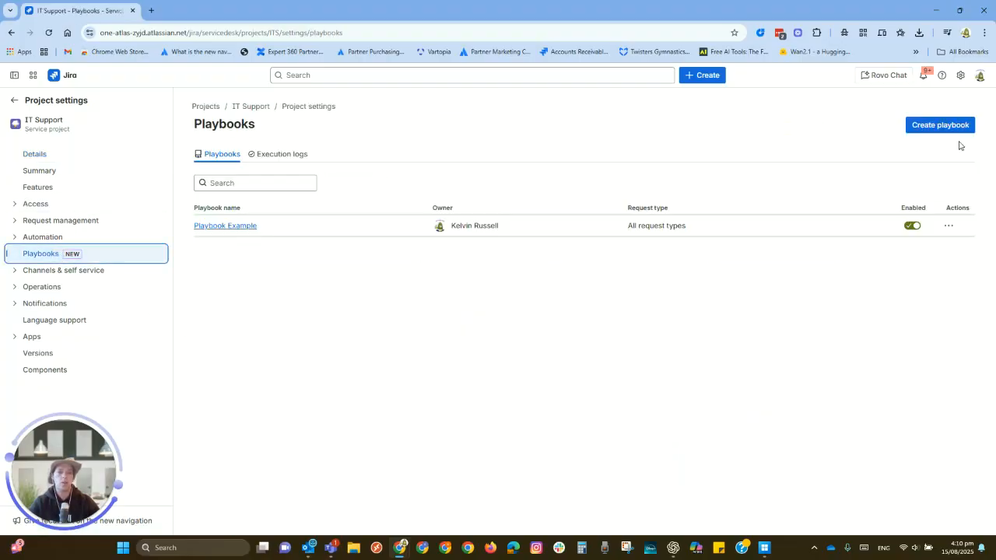
Create a new playbook whose first step is named "Step 1" and has the Instructional step type.
left_click(958, 127)
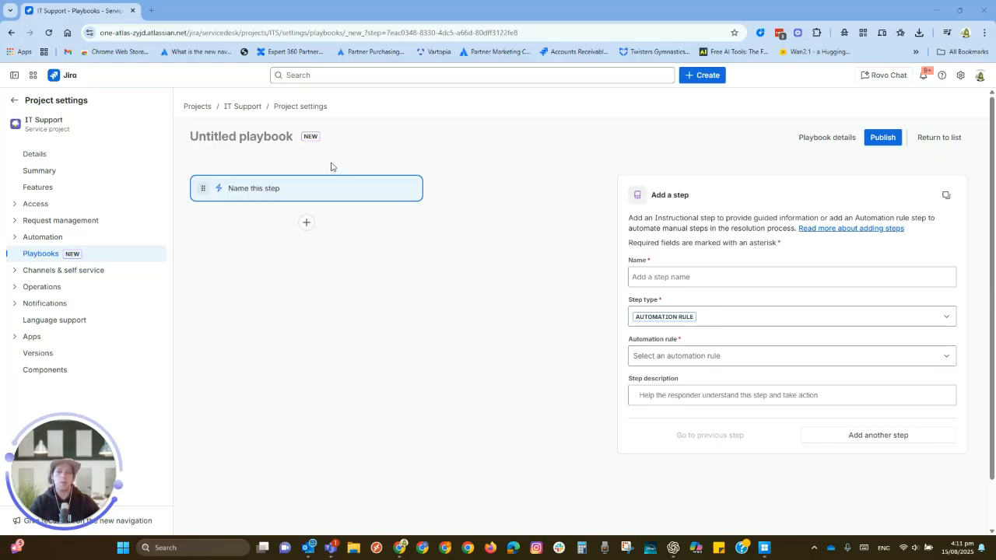
left_click(661, 276)
type("Step 1")
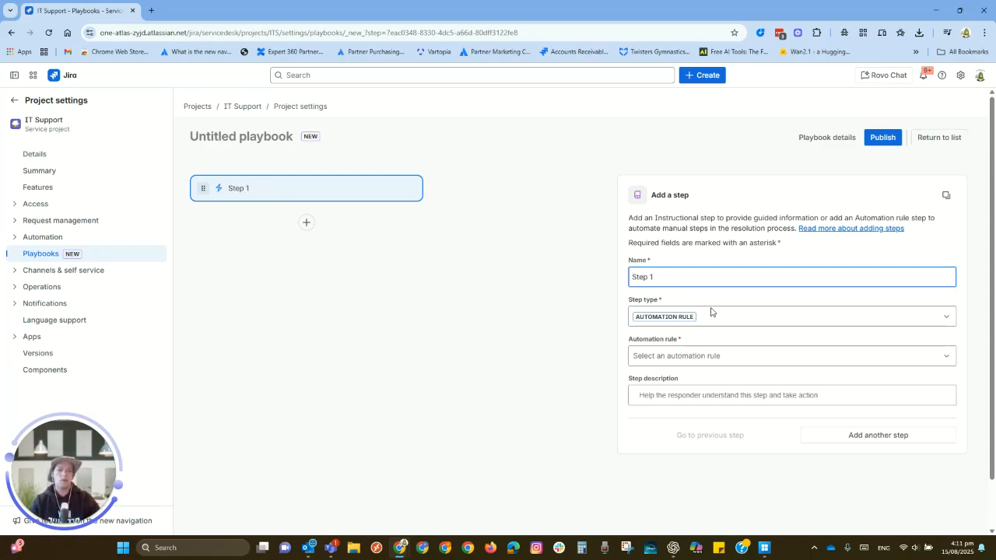
left_click(724, 319)
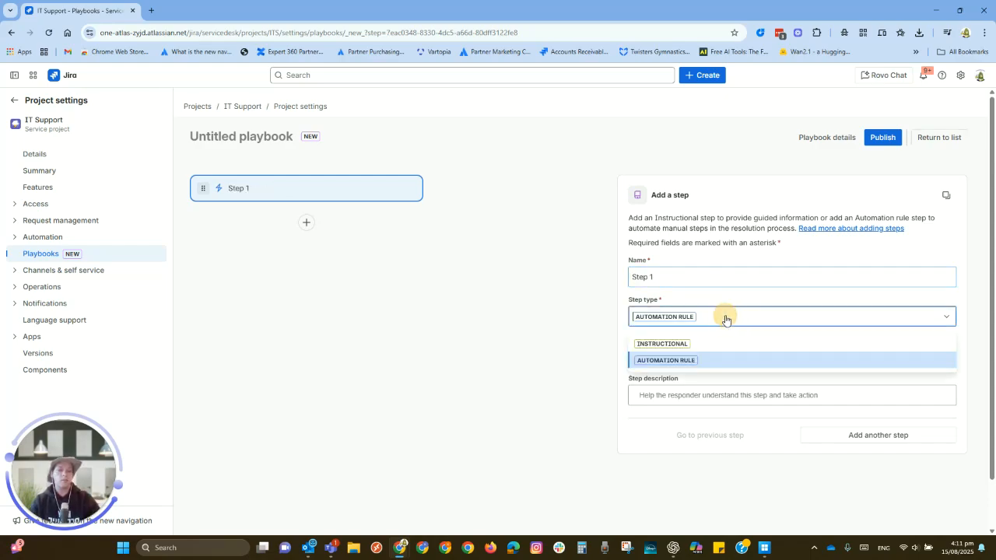
left_click(688, 344)
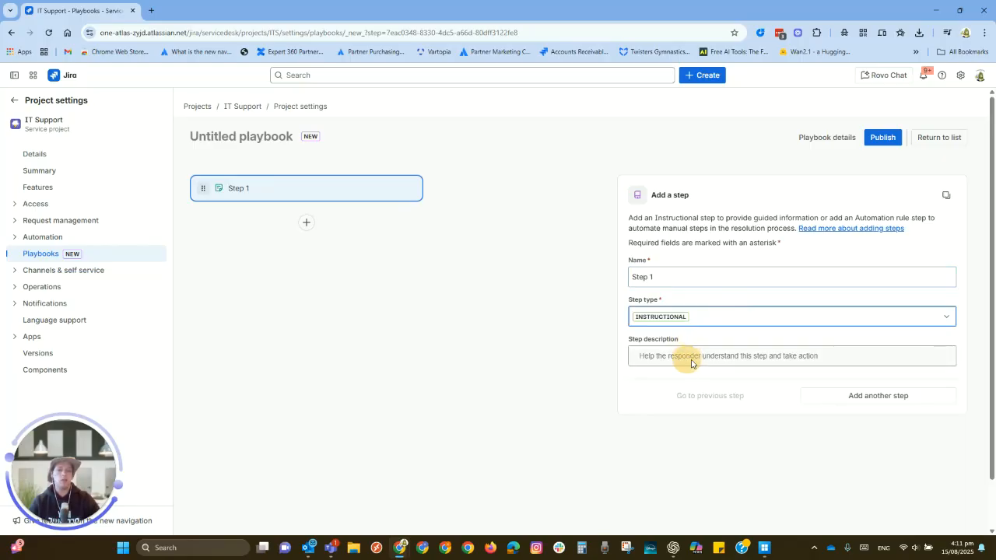
Fill in Step 1's description with the text "Description" and a checkbox action item "check 1".
left_click(691, 357)
type("Description")
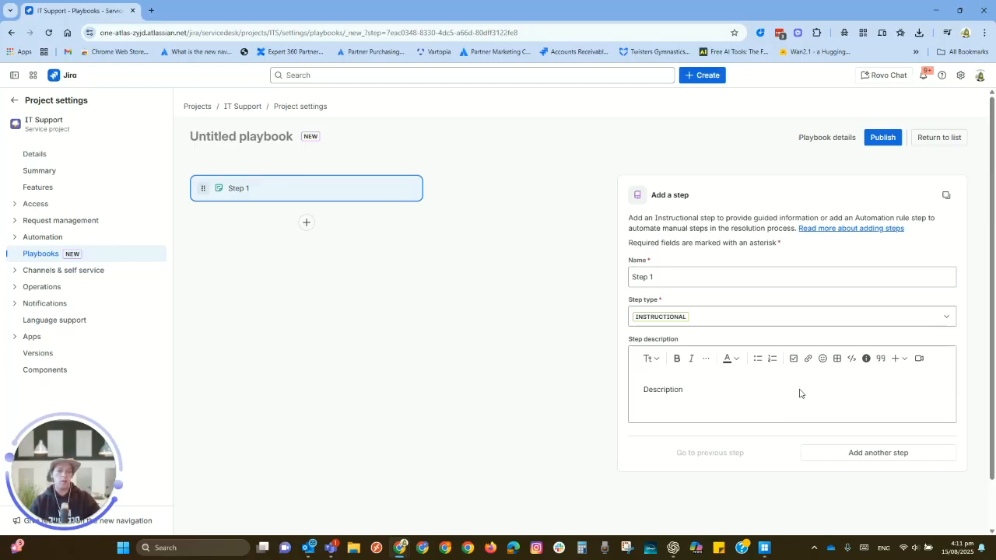
key("Return")
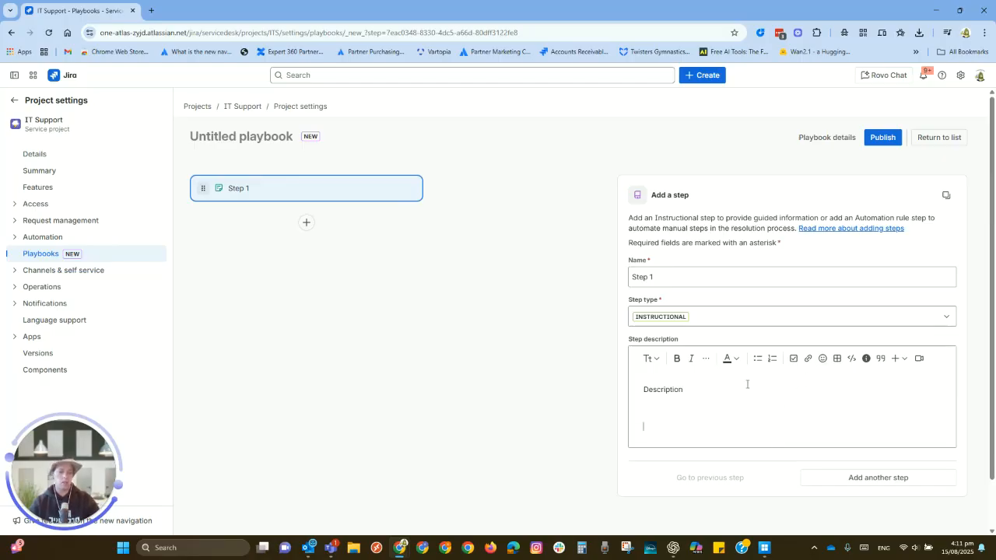
left_click(793, 358)
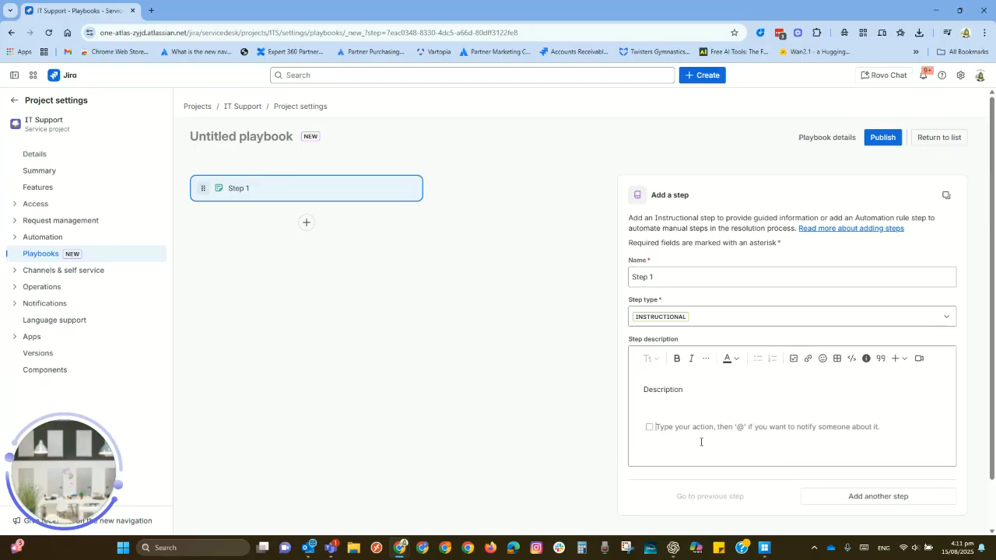
type("check 1")
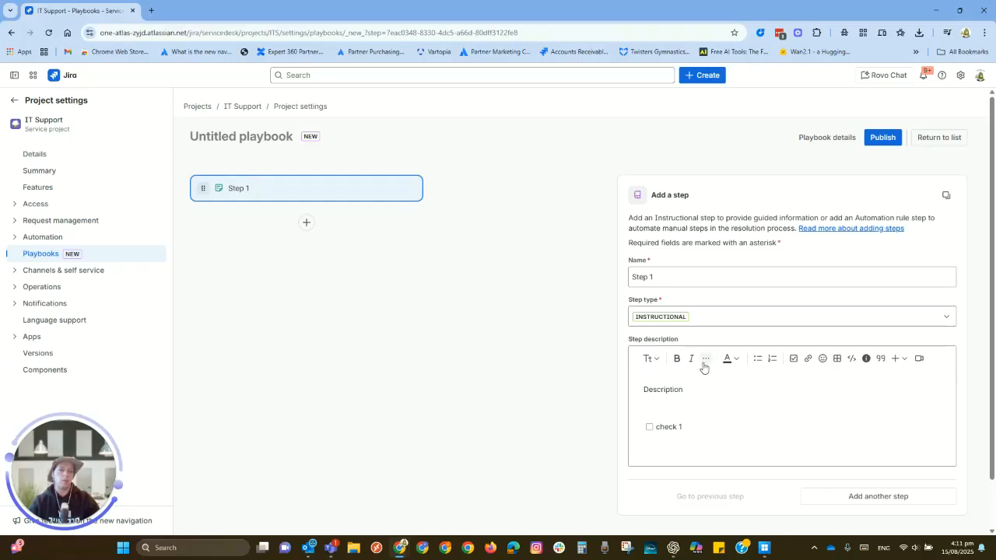
Add an automation step named "Step 2" using the rule Automation Example Playbook, with the description "Clcik to make life easier".
scroll(740, 411, "down", 1)
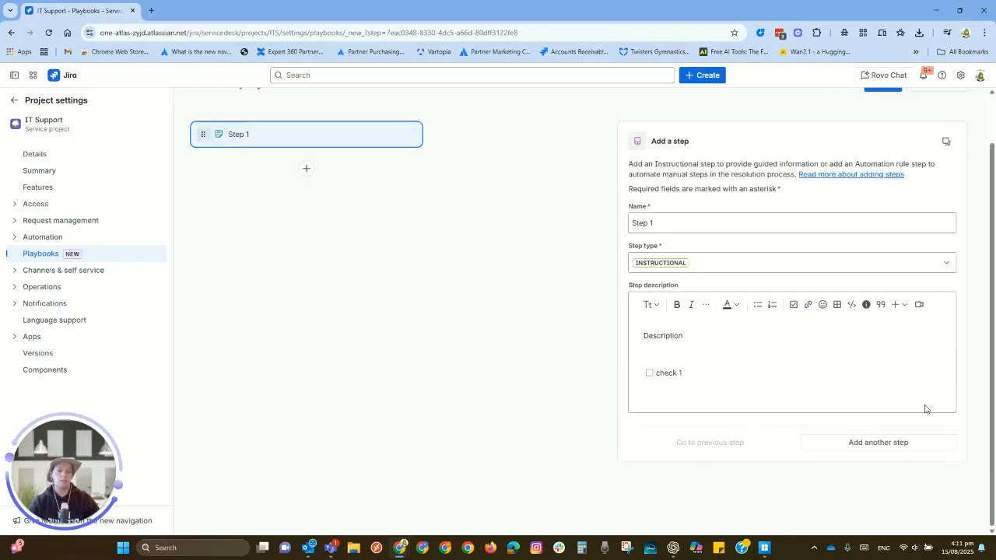
left_click(878, 444)
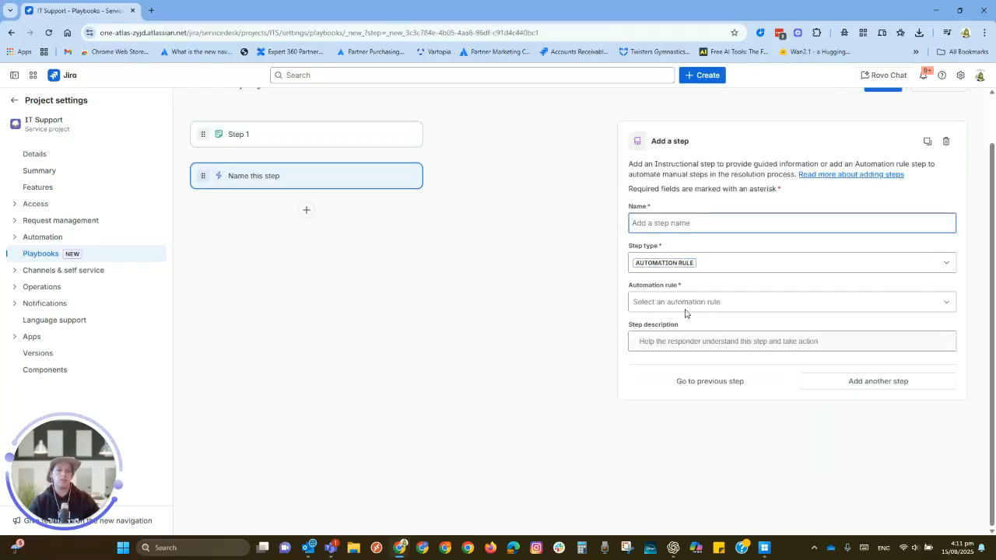
type("Step 2")
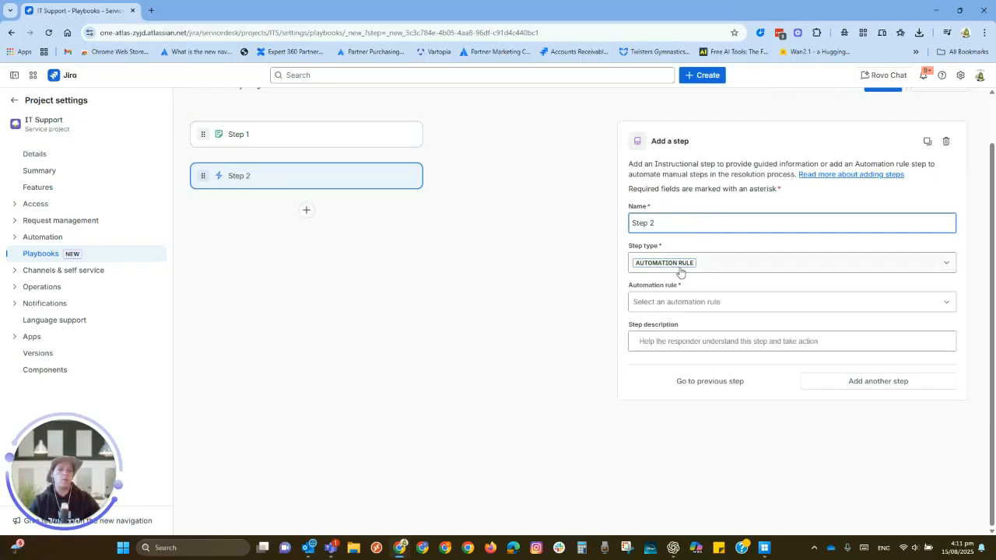
left_click(728, 306)
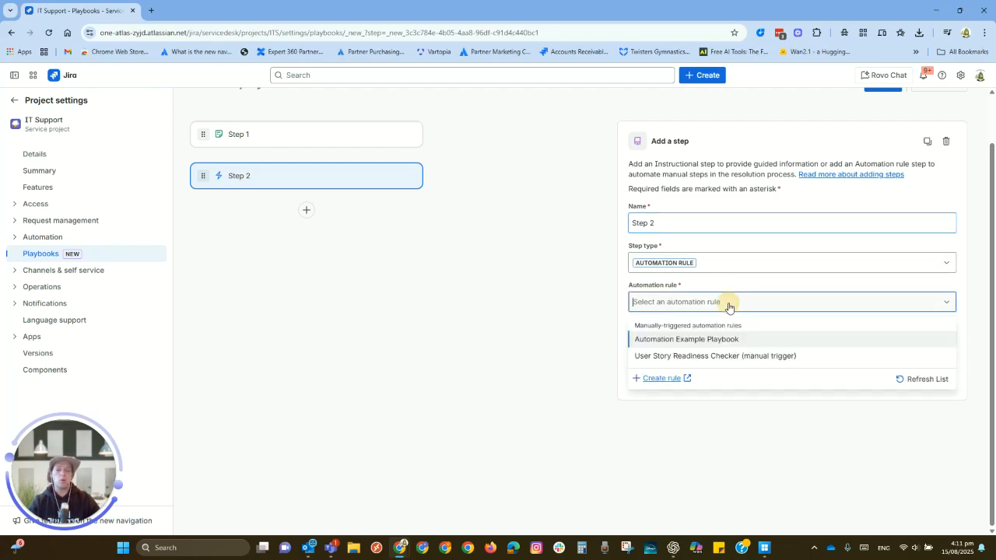
left_click(696, 342)
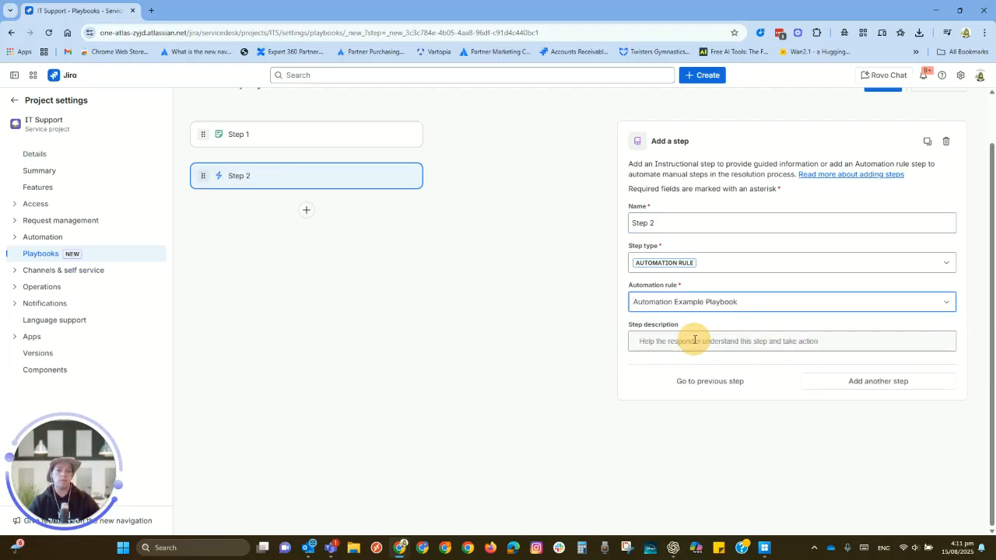
left_click(687, 340)
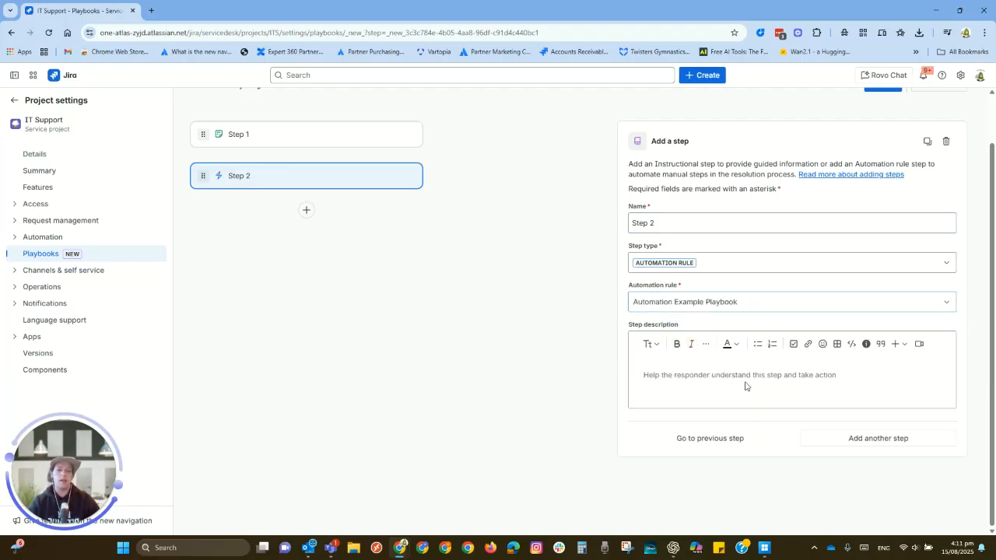
type("Clcik to make life easier")
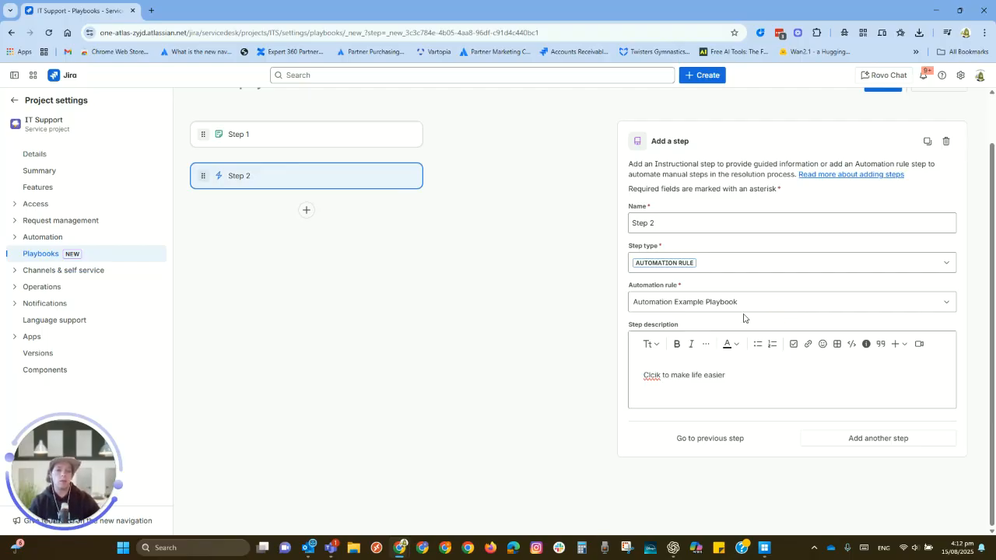
Try to publish the new playbook and name it "Test Play book" in its playbook details.
scroll(771, 249, "up", 1)
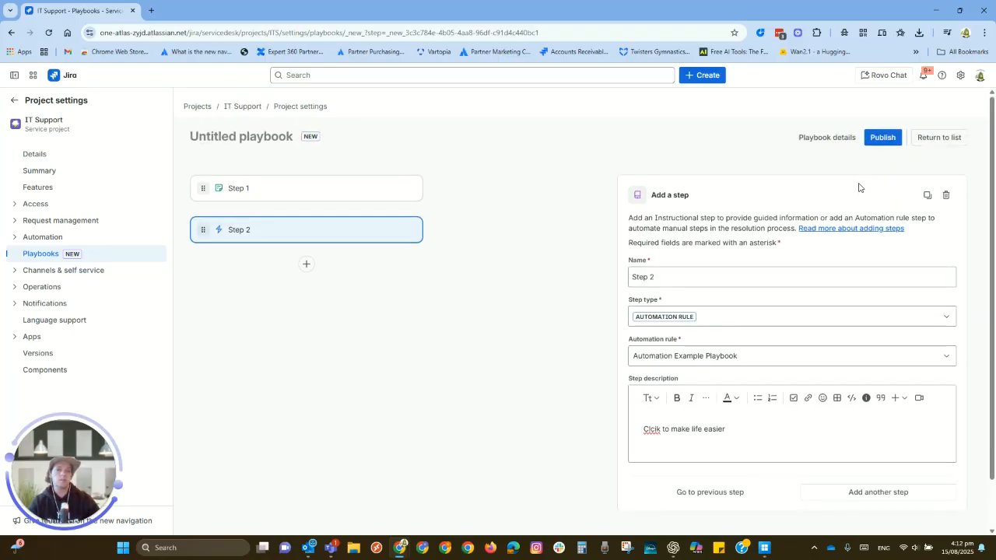
left_click(882, 137)
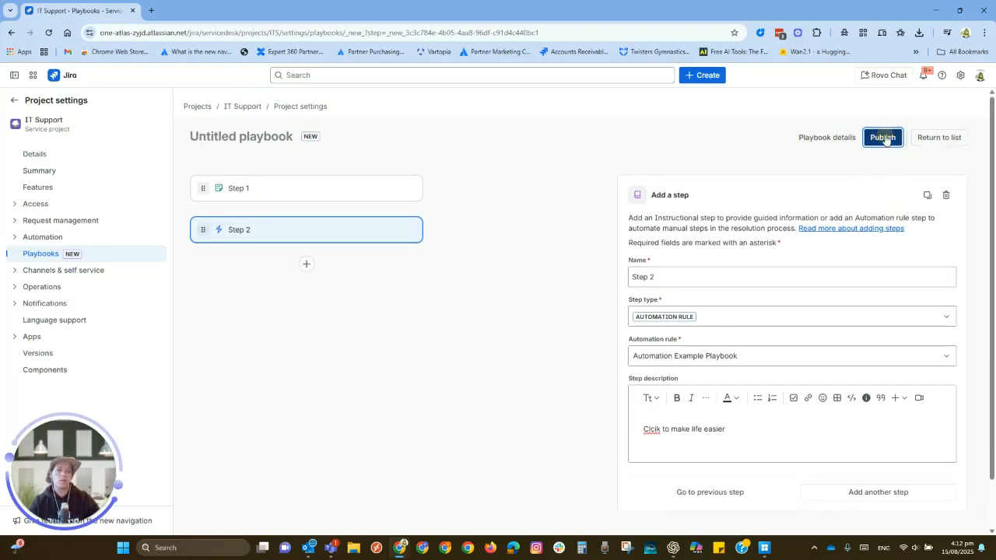
left_click(675, 269)
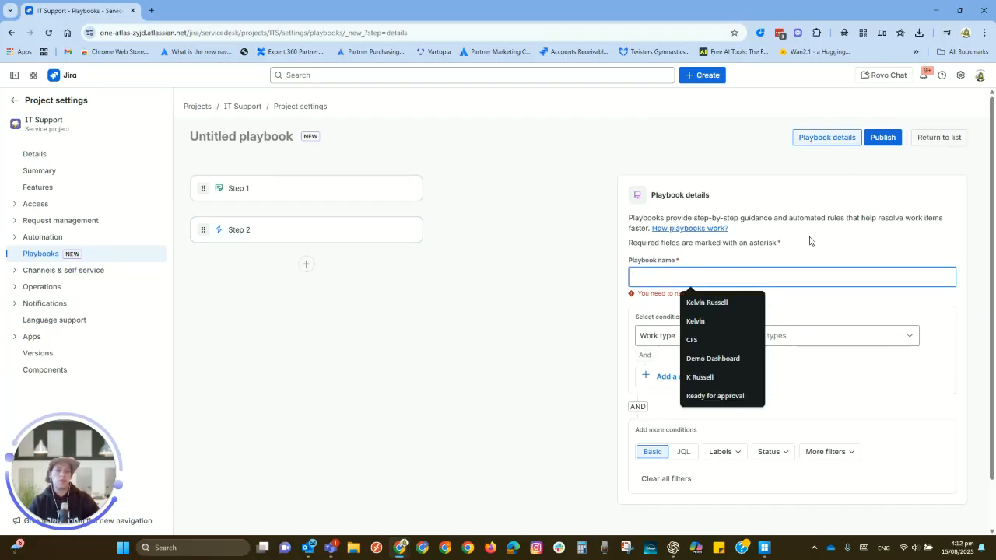
type("T")
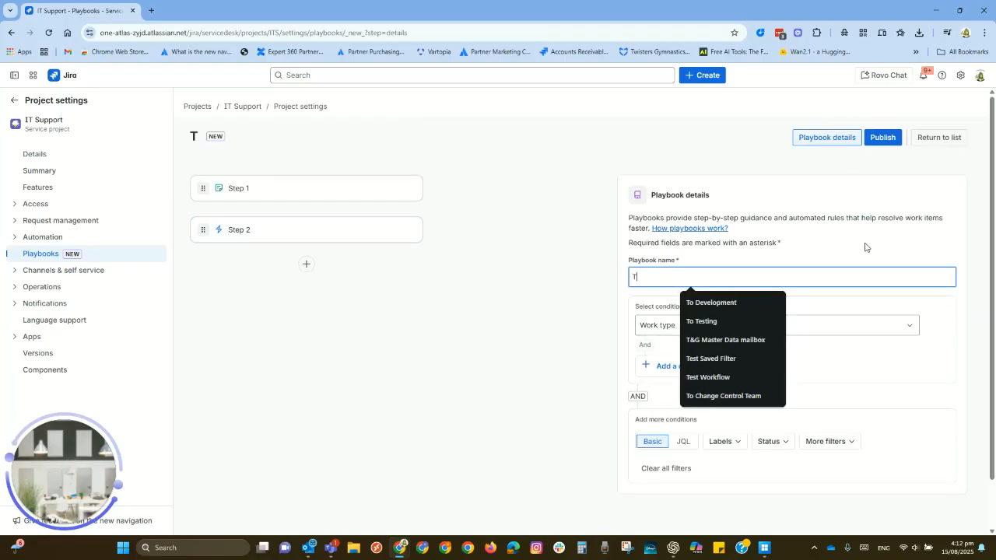
type("est Play book")
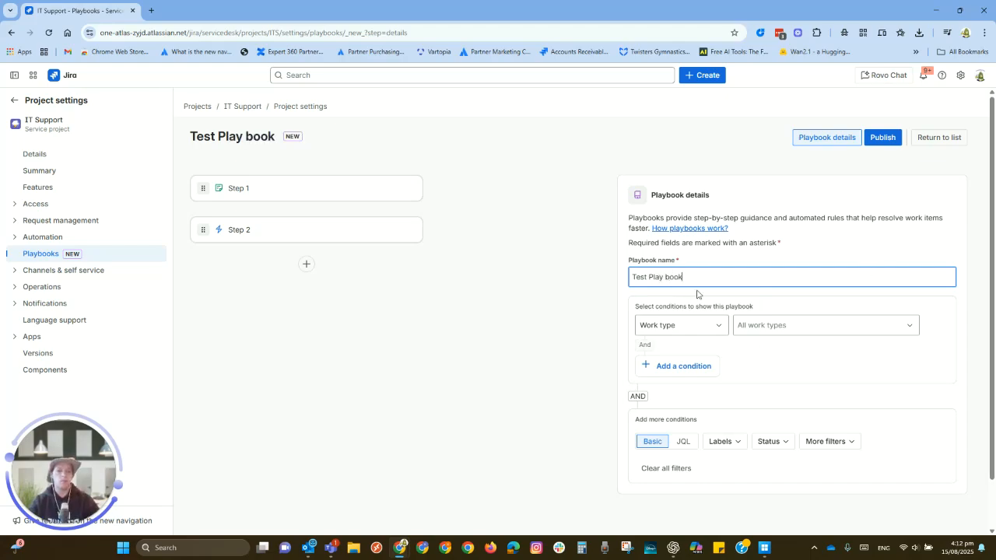
left_click(305, 329)
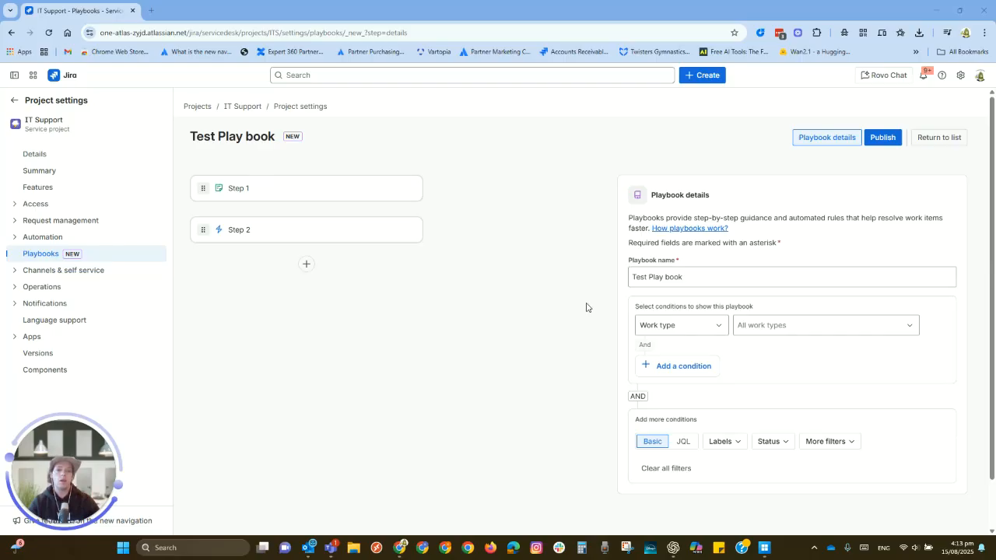
Set the condition for showing the playbook to the work type [System] Incident.
left_click(682, 326)
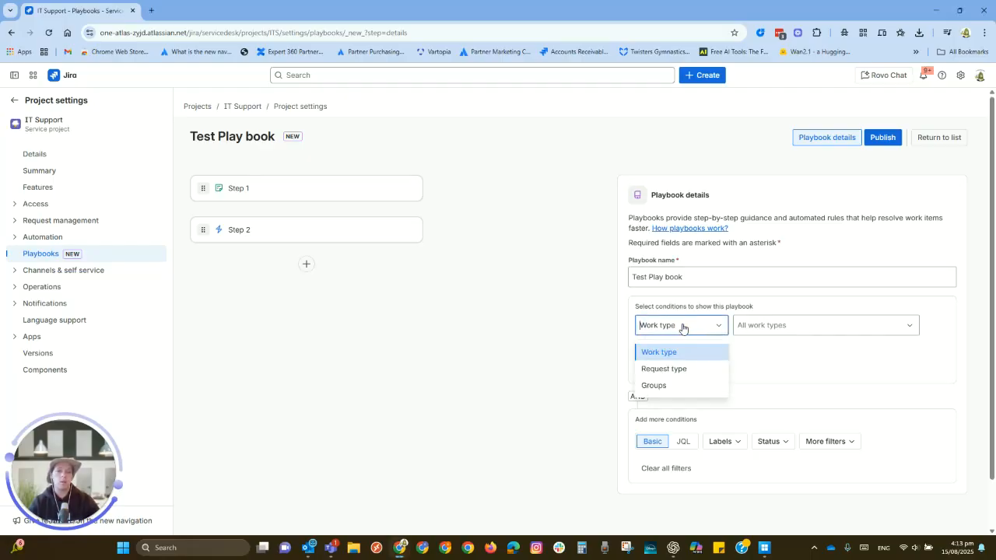
left_click(682, 327)
left_click(791, 326)
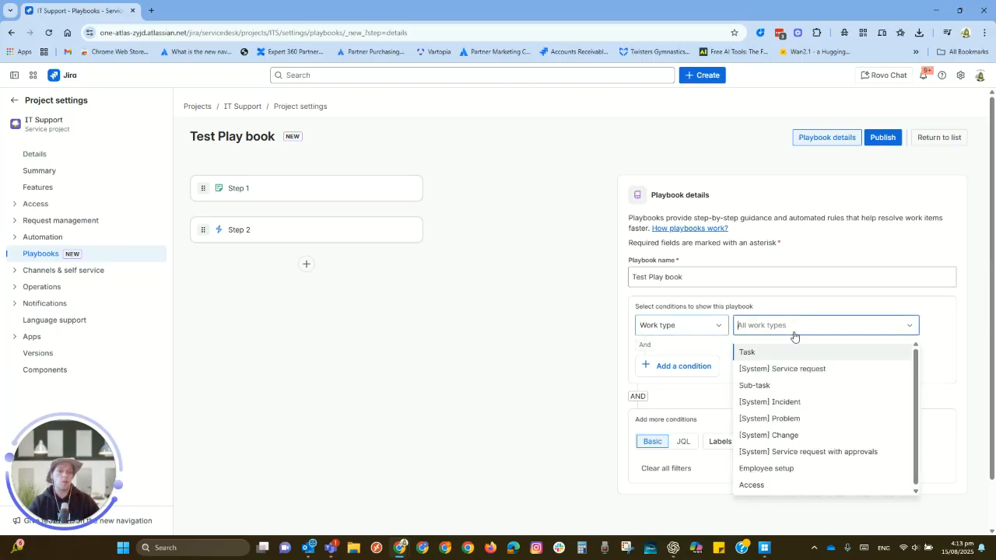
left_click(789, 403)
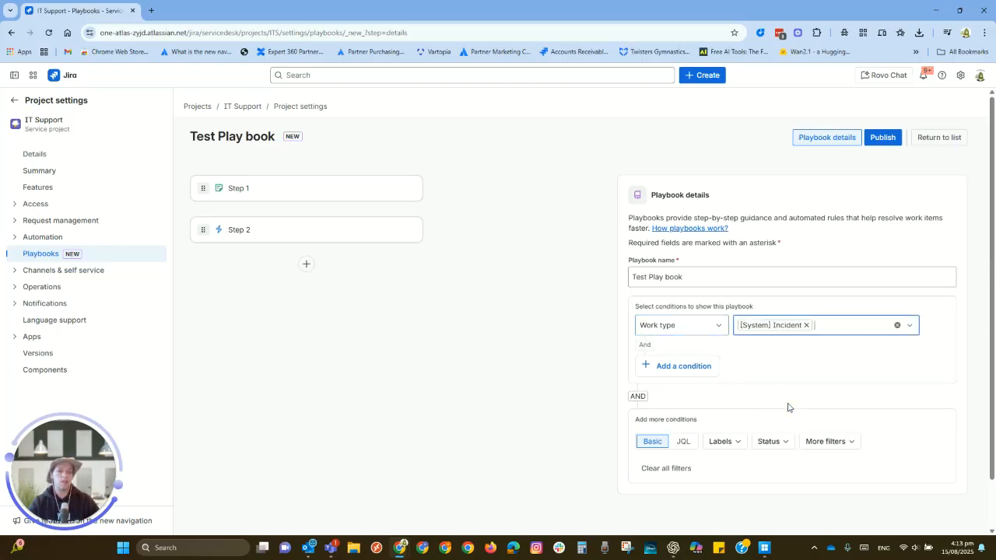